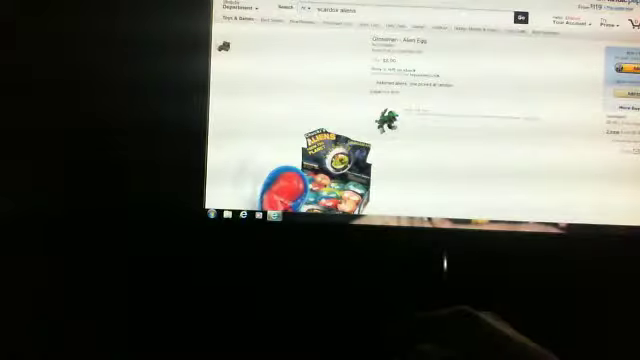
{"action": "scroll", "coordinate": [400, 120], "scroll_direction": "down", "scroll_amount": 3}
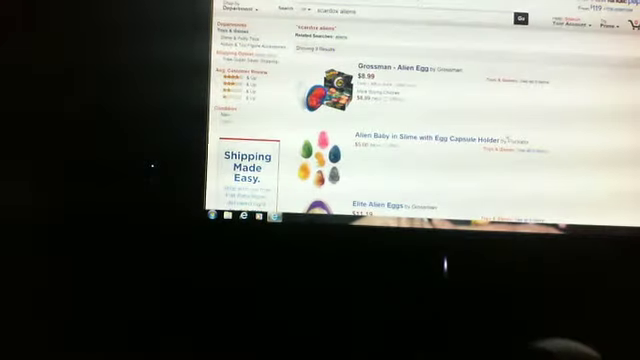
{"action": "scroll", "coordinate": [420, 120], "scroll_direction": "down", "scroll_amount": 5}
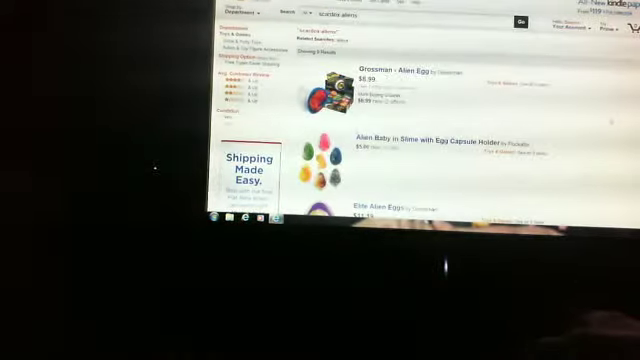
{"action": "scroll", "coordinate": [450, 120], "scroll_direction": "down", "scroll_amount": 2}
{"action": "scroll", "coordinate": [450, 120], "scroll_direction": "up", "scroll_amount": 2}
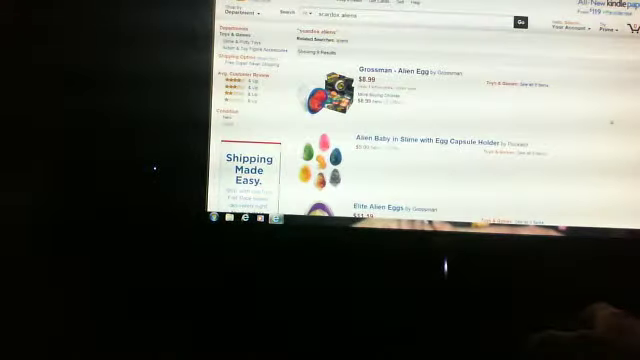
{"action": "scroll", "coordinate": [450, 120], "scroll_direction": "down", "scroll_amount": 3}
{"action": "scroll", "coordinate": [450, 120], "scroll_direction": "down", "scroll_amount": 3}
{"action": "scroll", "coordinate": [450, 120], "scroll_direction": "down", "scroll_amount": 3}
{"action": "scroll", "coordinate": [450, 120], "scroll_direction": "down", "scroll_amount": 2}
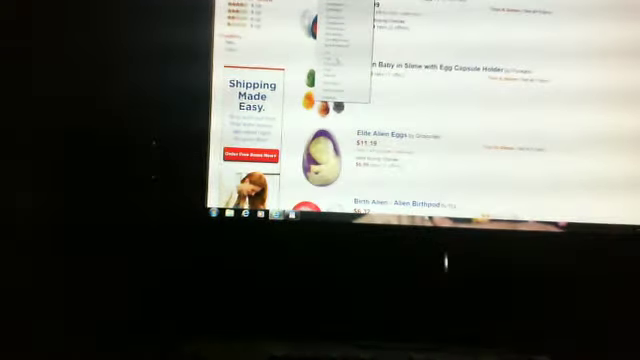
{"action": "key", "text": "Escape"}
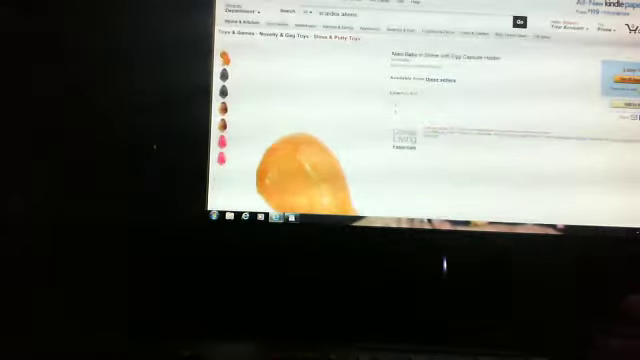
- Navigate back from the Grossman page to the results and choose the Henbrandt Alien Egg listing
{"action": "key", "text": "alt+Left"}
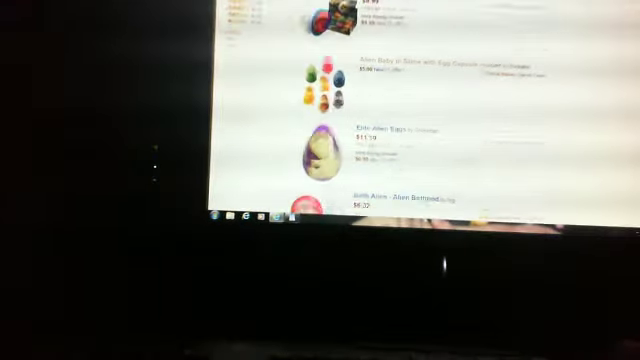
{"action": "scroll", "coordinate": [420, 110], "scroll_direction": "up", "scroll_amount": 3}
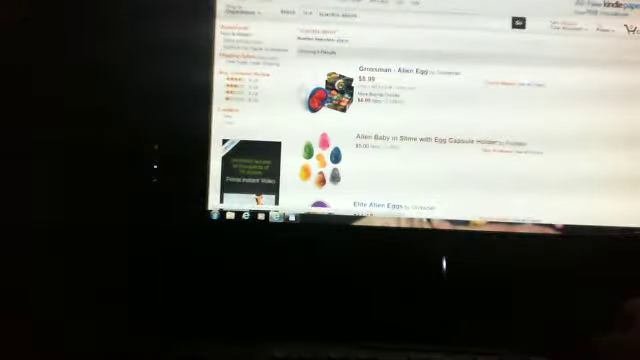
{"action": "key", "text": "alt+Right"}
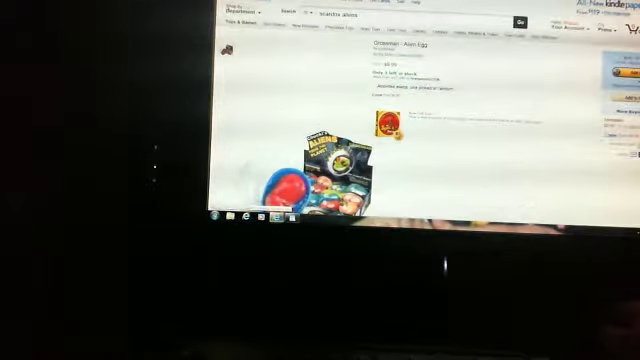
{"action": "key", "text": "alt+Left"}
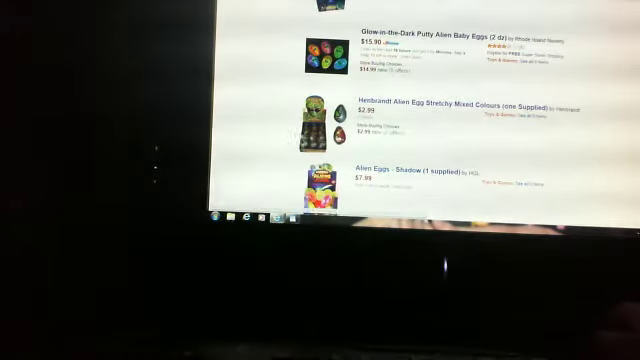
{"action": "left_click", "coordinate": [455, 103]}
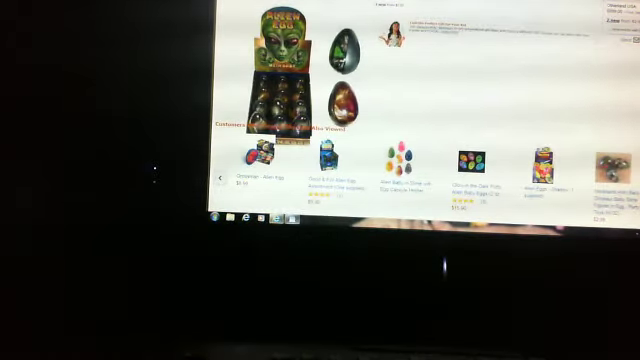
{"action": "scroll", "coordinate": [420, 110], "scroll_direction": "up", "scroll_amount": 4}
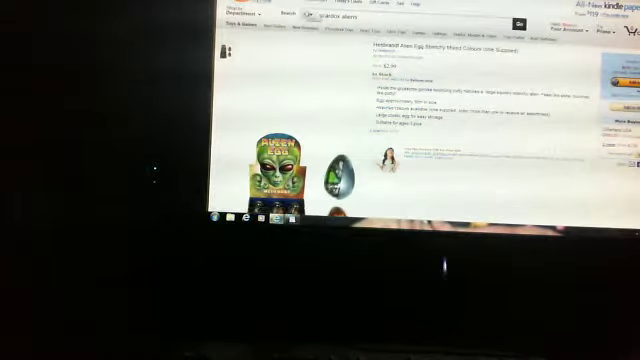
- Go back from the Henbrandt page to the alien egg search results list
{"action": "left_click", "coordinate": [305, 14]}
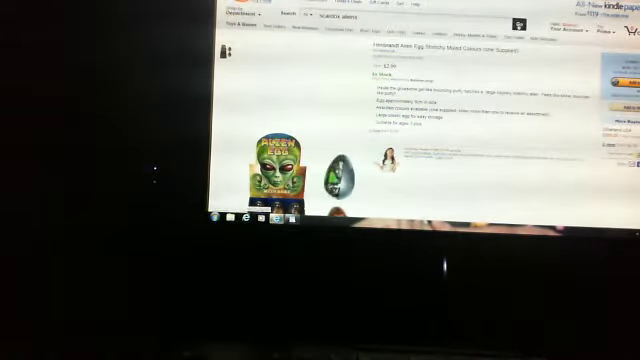
{"action": "key", "text": "Return"}
{"action": "scroll", "coordinate": [400, 140], "scroll_direction": "down", "scroll_amount": 1}
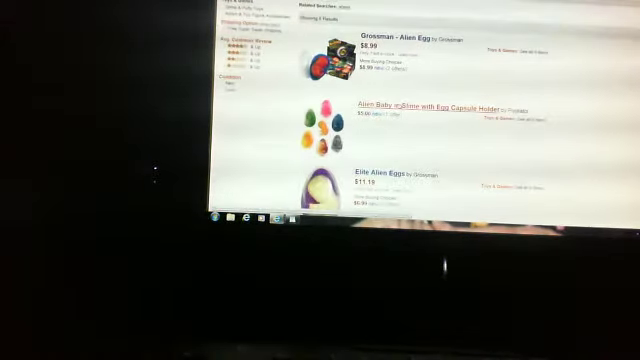